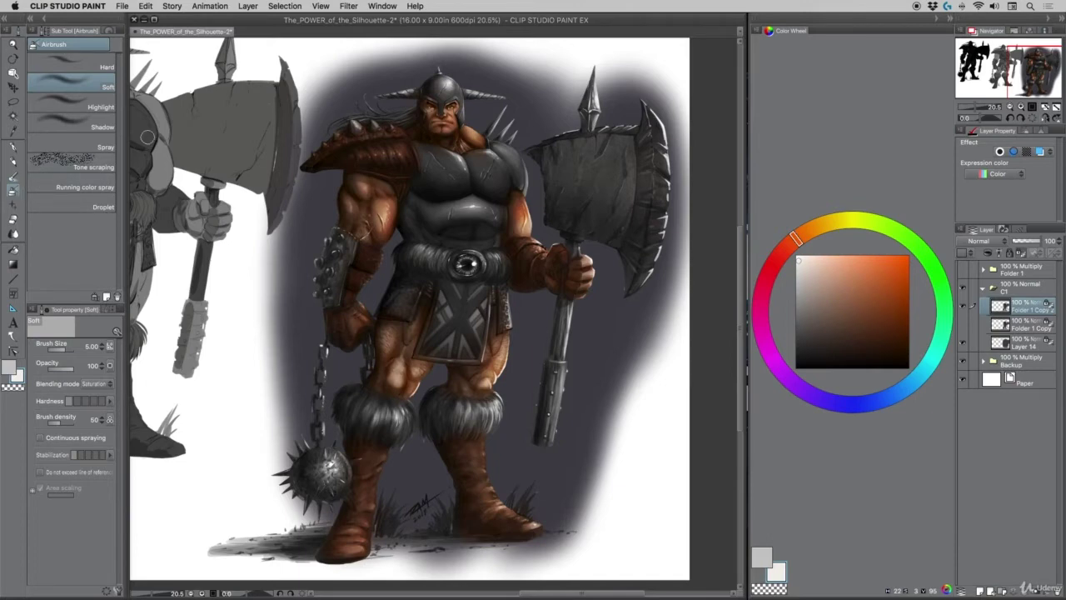
# Pick a muted teal and set the Soft airbrush's blending mode to Color
pyautogui.click(912, 378)
pyautogui.moveTo(827, 303); pyautogui.dragTo(817, 297)
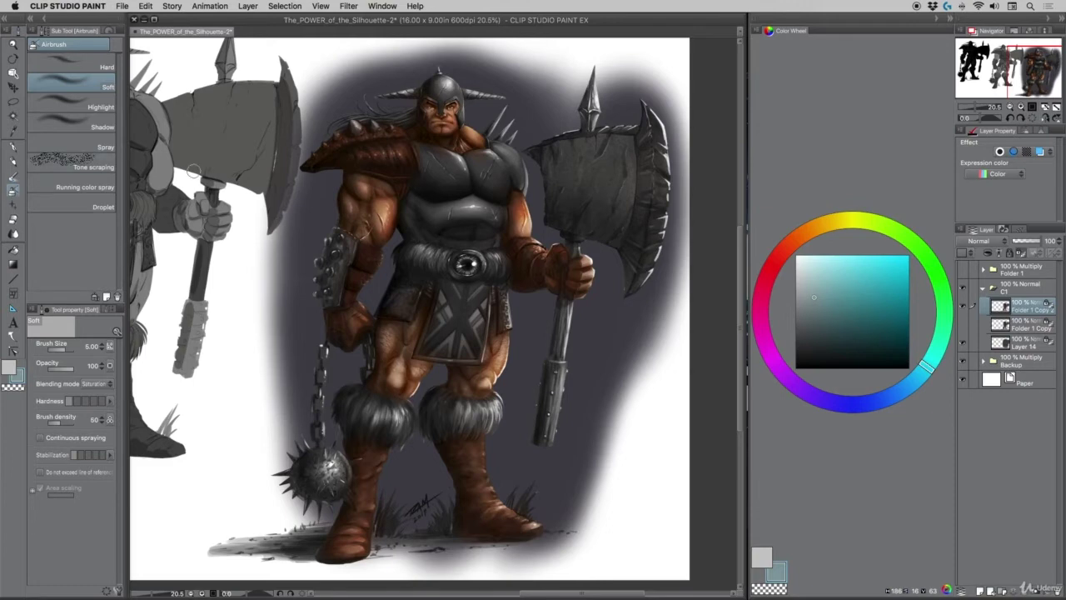
pyautogui.click(91, 383)
pyautogui.click(84, 239)
# Try tinting the chest armour teal at brush size 8, and undo the stroke
pyautogui.press(']')
pyautogui.press(']')
pyautogui.press(']')
pyautogui.moveTo(429, 170)
pyautogui.mouseDown()
pyautogui.moveTo(479, 167)
pyautogui.moveTo(489, 197)
pyautogui.moveTo(458, 205)
pyautogui.moveTo(483, 201)
pyautogui.moveTo(430, 152)
pyautogui.mouseUp()
pyautogui.press('super+z')
# Tint the chest armour a desaturated blue, trying a darker shade before settling on hue 201, saturation 9
pyautogui.moveTo(919, 377); pyautogui.dragTo(910, 384)
pyautogui.click(816, 281)
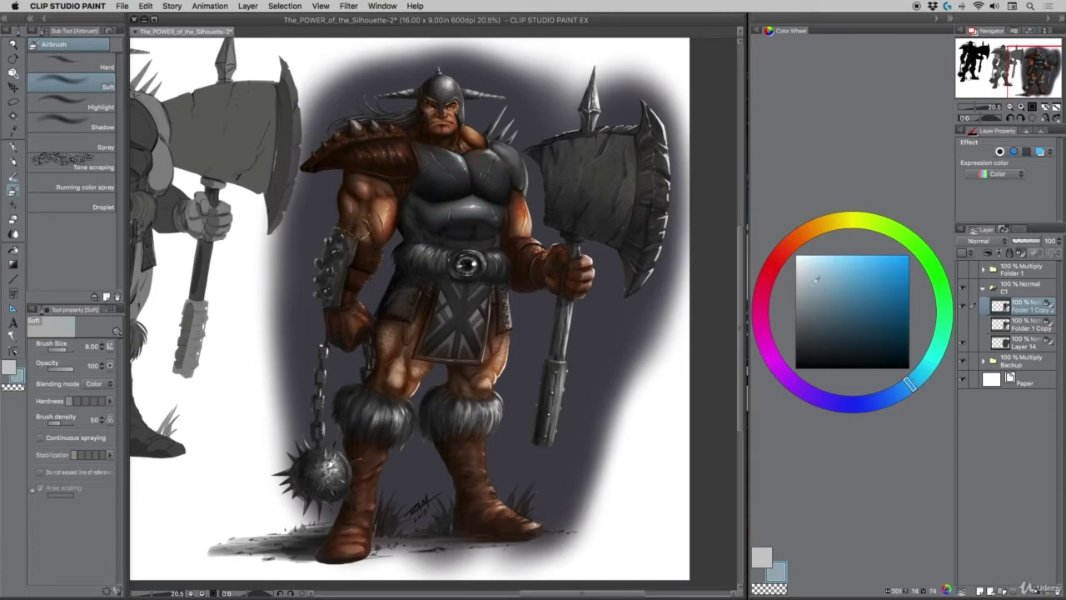
pyautogui.moveTo(508, 178)
pyautogui.mouseDown()
pyautogui.moveTo(468, 159)
pyautogui.moveTo(432, 168)
pyautogui.moveTo(446, 191)
pyautogui.moveTo(486, 195)
pyautogui.moveTo(494, 185)
pyautogui.moveTo(474, 152)
pyautogui.moveTo(547, 202)
pyautogui.moveTo(449, 164)
pyautogui.moveTo(437, 173)
pyautogui.moveTo(449, 185)
pyautogui.moveTo(498, 177)
pyautogui.moveTo(479, 195)
pyautogui.moveTo(442, 191)
pyautogui.moveTo(482, 201)
pyautogui.moveTo(422, 196)
pyautogui.moveTo(411, 224)
pyautogui.moveTo(492, 240)
pyautogui.moveTo(420, 161)
pyautogui.moveTo(514, 161)
pyautogui.moveTo(528, 179)
pyautogui.moveTo(503, 150)
pyautogui.moveTo(524, 180)
pyautogui.moveTo(490, 156)
pyautogui.moveTo(460, 165)
pyautogui.mouseUp()
pyautogui.press('super+z')
pyautogui.click(805, 275)
pyautogui.press('[')
pyautogui.press('[')
pyautogui.press('[')
pyautogui.press('[')
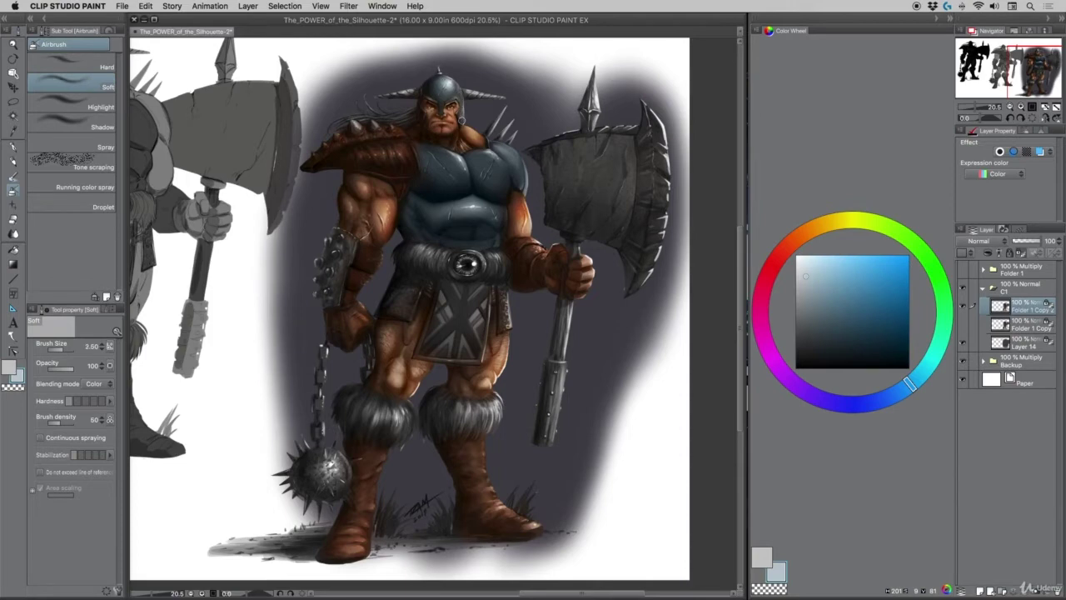
# Tint the helmet the same desaturated blue with a brush size of about 2.5
pyautogui.press(']')
pyautogui.press('[')
pyautogui.press('[')
pyautogui.press(']')
# Try tinting the fur cuff under the axe-side knee a saturated orange at brush size 5
pyautogui.click(813, 228)
pyautogui.click(867, 260)
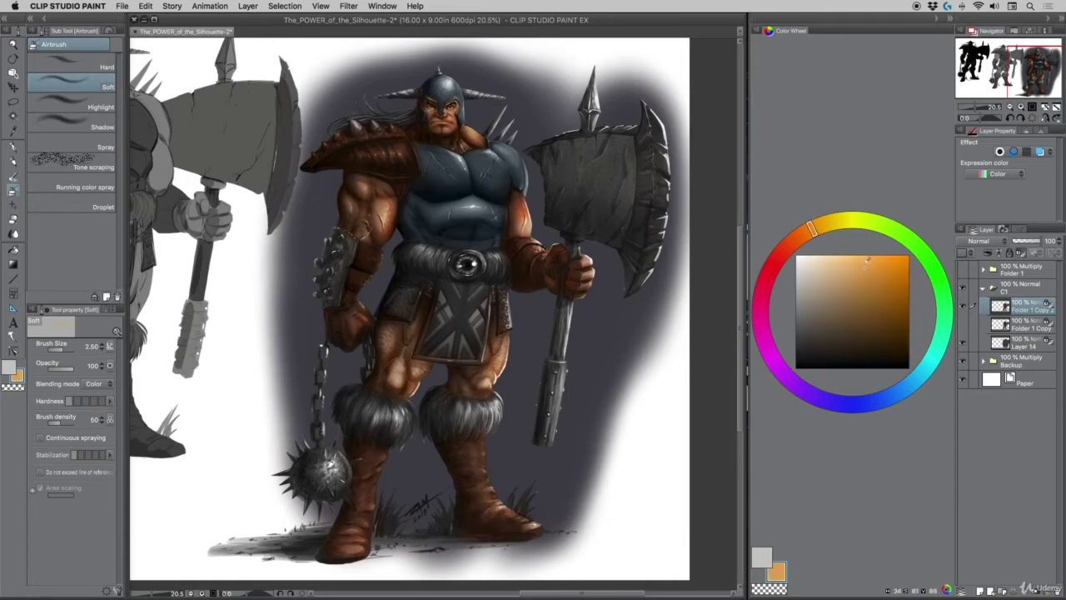
pyautogui.moveTo(867, 265); pyautogui.dragTo(864, 270)
pyautogui.press(']')
pyautogui.press(']')
pyautogui.press(']')
pyautogui.moveTo(432, 424)
pyautogui.mouseDown()
pyautogui.moveTo(491, 405)
pyautogui.moveTo(478, 419)
pyautogui.mouseUp()
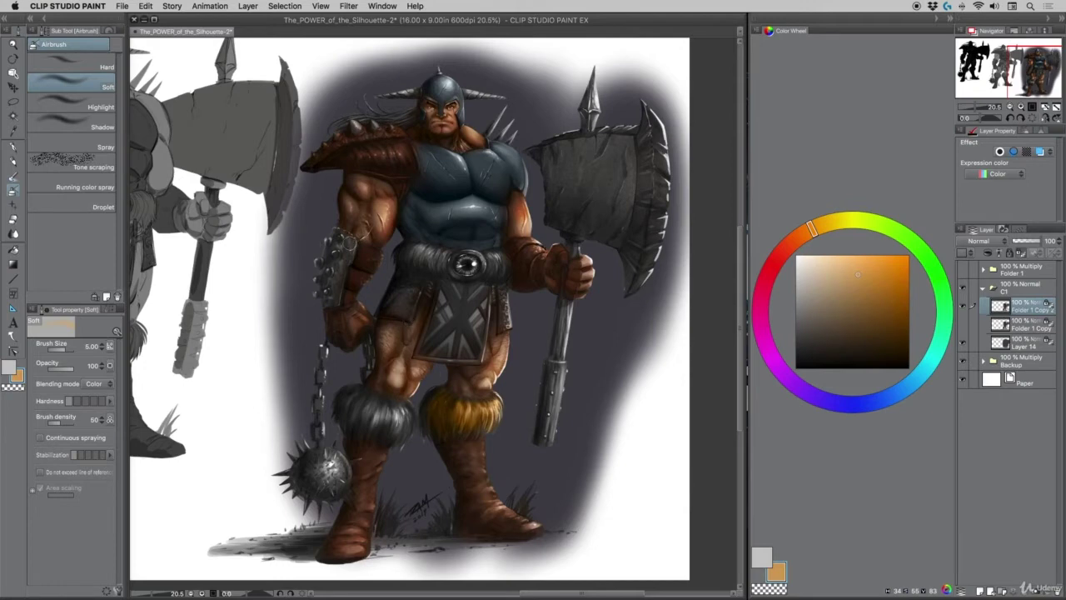
# Try a less saturated orange on the same fur cuff, and undo the stroke
pyautogui.click(847, 270)
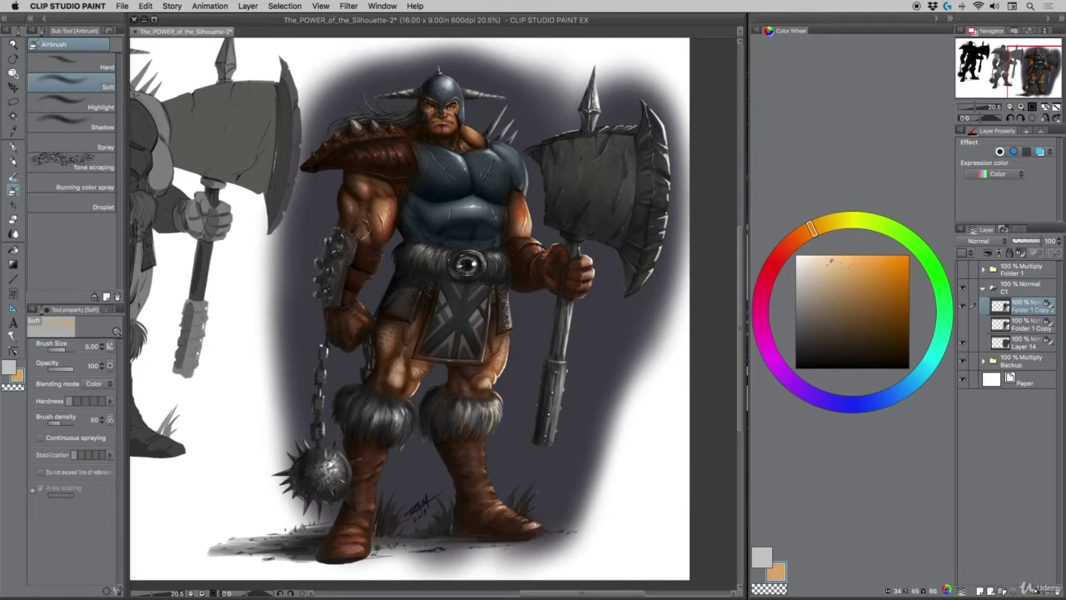
pyautogui.moveTo(472, 402)
pyautogui.mouseDown()
pyautogui.moveTo(466, 410)
pyautogui.moveTo(494, 425)
pyautogui.mouseUp()
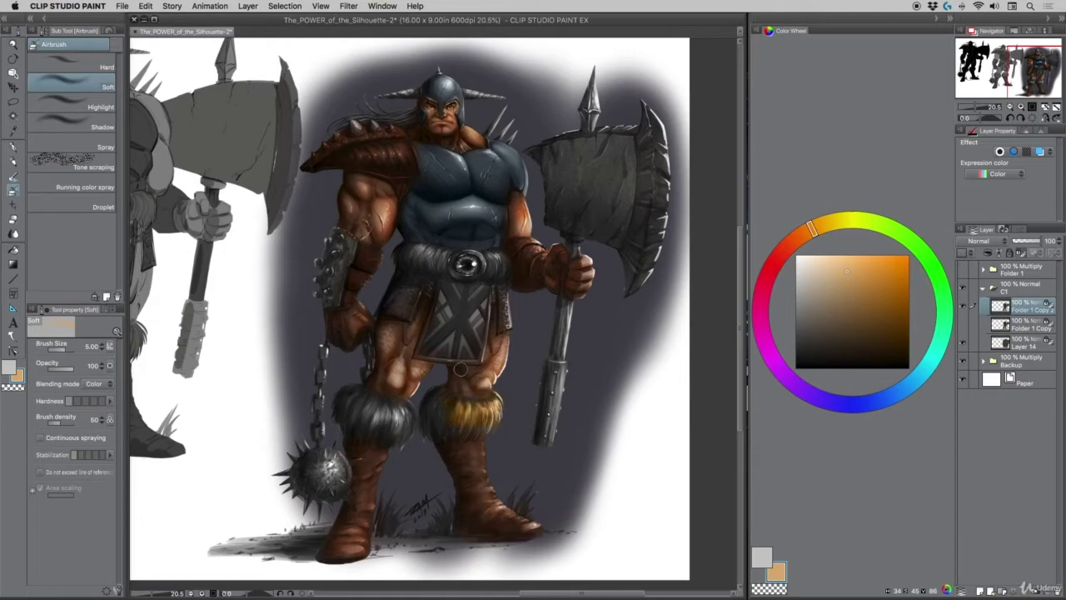
pyautogui.press('super+z')
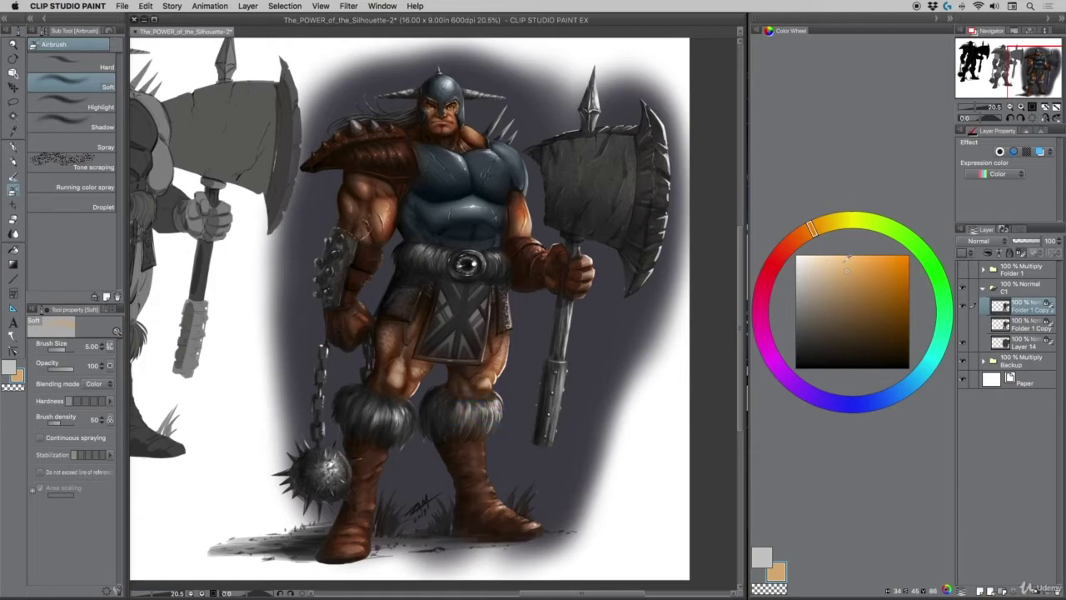
# Tint both fur cuffs, the fur belt and its buckle with a pale orange of hue 31, saturation 32
pyautogui.click(842, 263)
pyautogui.click(807, 231)
pyautogui.moveTo(464, 411)
pyautogui.mouseDown()
pyautogui.moveTo(498, 401)
pyautogui.moveTo(459, 405)
pyautogui.moveTo(488, 423)
pyautogui.moveTo(493, 414)
pyautogui.moveTo(455, 404)
pyautogui.moveTo(455, 436)
pyautogui.moveTo(494, 424)
pyautogui.moveTo(498, 417)
pyautogui.moveTo(454, 401)
pyautogui.moveTo(439, 421)
pyautogui.moveTo(434, 405)
pyautogui.moveTo(424, 427)
pyautogui.moveTo(435, 399)
pyautogui.moveTo(484, 404)
pyautogui.mouseUp()
pyautogui.press('super+z')
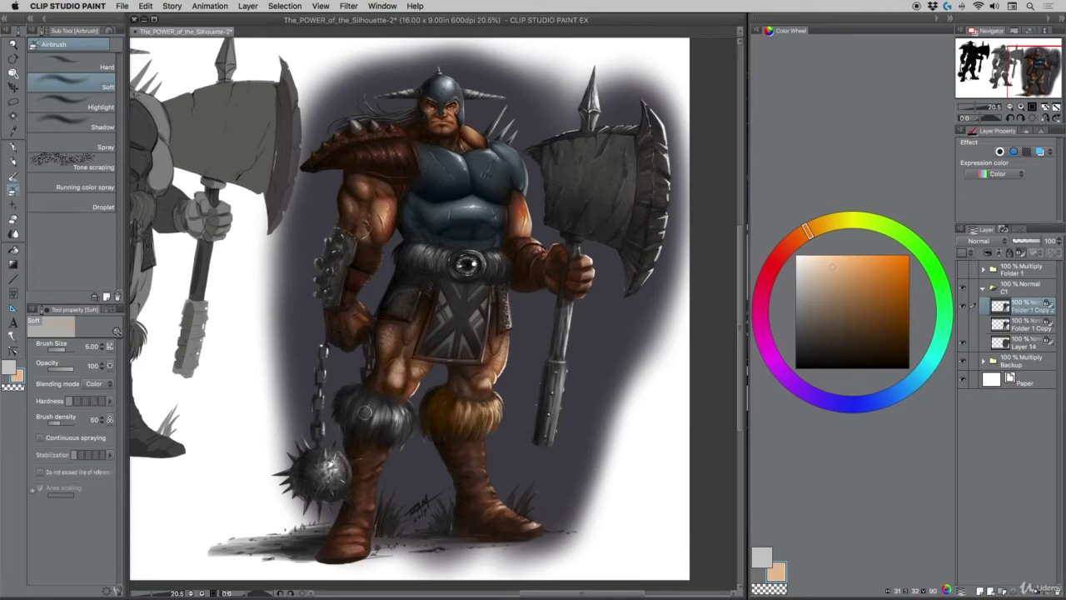
pyautogui.moveTo(364, 413)
pyautogui.mouseDown()
pyautogui.moveTo(357, 423)
pyautogui.moveTo(342, 400)
pyautogui.moveTo(400, 413)
pyautogui.moveTo(405, 435)
pyautogui.moveTo(383, 445)
pyautogui.moveTo(347, 425)
pyautogui.moveTo(334, 401)
pyautogui.mouseUp()
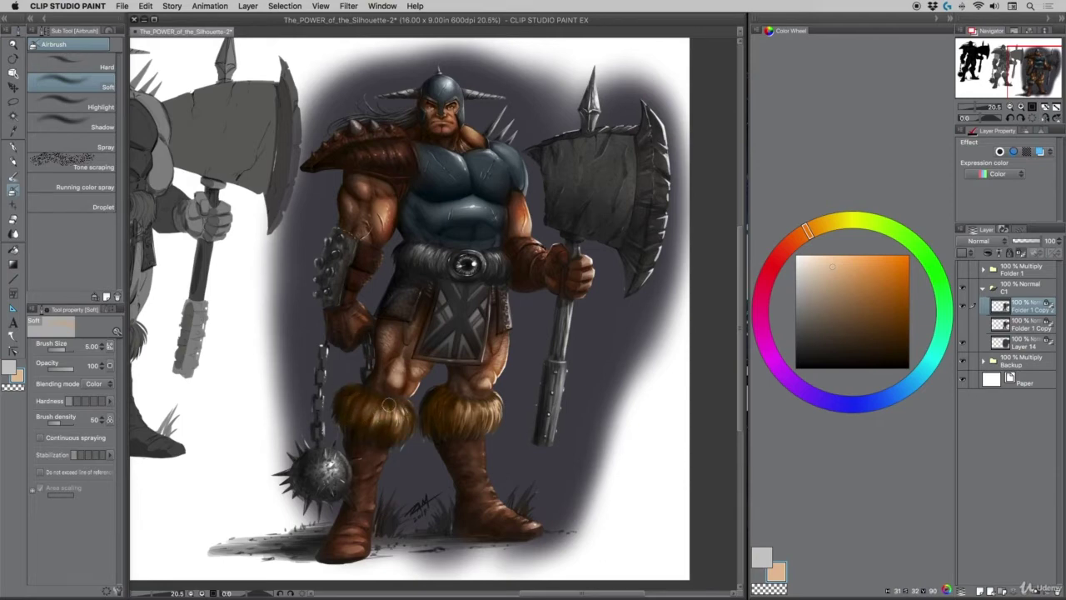
pyautogui.moveTo(405, 261)
pyautogui.mouseDown()
pyautogui.moveTo(428, 248)
pyautogui.moveTo(442, 251)
pyautogui.moveTo(424, 262)
pyautogui.moveTo(444, 269)
pyautogui.moveTo(459, 254)
pyautogui.moveTo(502, 274)
pyautogui.moveTo(489, 253)
pyautogui.moveTo(489, 275)
pyautogui.moveTo(460, 263)
pyautogui.mouseUp()
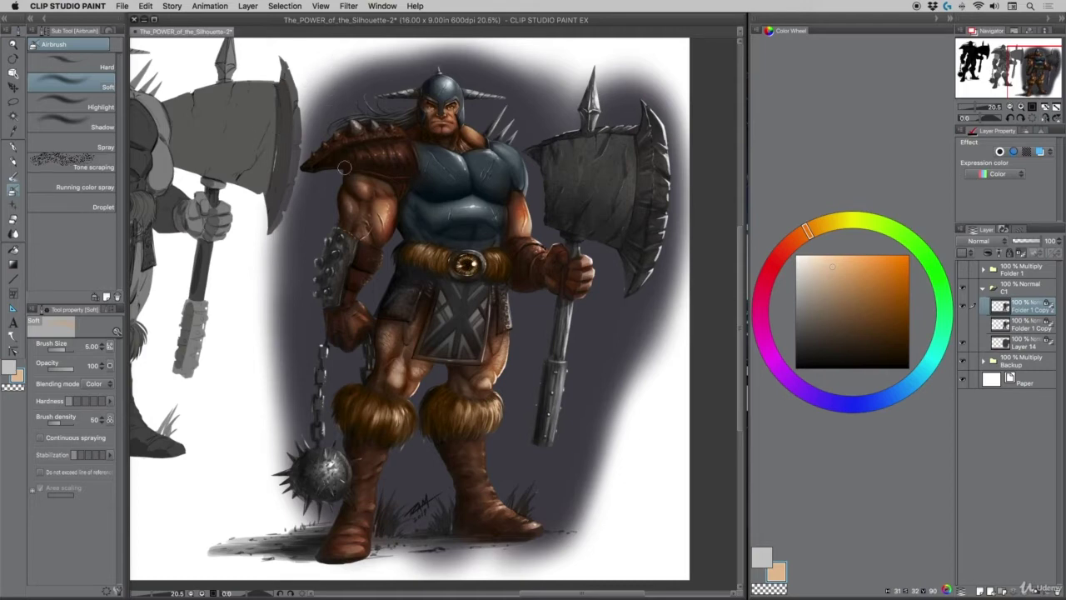
# Tint the metal studs on the spiked forearm bracer with the same pale orange, using a smaller brush
pyautogui.press('[')
pyautogui.press('[')
pyautogui.press('[')
pyautogui.press('[')
pyautogui.press('[')
# Tint the studded grip at the lower end of the axe handle pale orange at brush size 7
pyautogui.press(']')
pyautogui.press(']')
pyautogui.press(']')
pyautogui.press(']')
pyautogui.press(']')
pyautogui.press(']')
pyautogui.moveTo(557, 373)
pyautogui.mouseDown()
pyautogui.moveTo(538, 458)
pyautogui.moveTo(557, 368)
pyautogui.moveTo(550, 437)
pyautogui.moveTo(567, 382)
pyautogui.moveTo(547, 368)
pyautogui.moveTo(555, 404)
pyautogui.moveTo(557, 388)
pyautogui.moveTo(546, 449)
pyautogui.mouseUp()
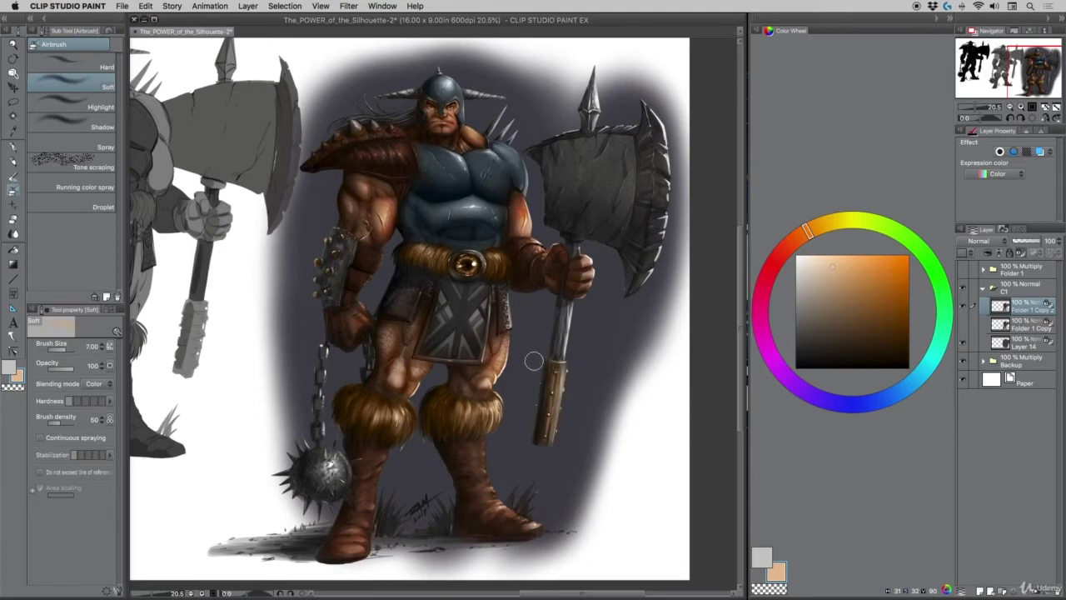
# Tint the axe's top spike pale orange at brush size 4 and the loincloth's border at brush size 2.5
pyautogui.press('[')
pyautogui.press('[')
pyautogui.moveTo(582, 95)
pyautogui.mouseDown()
pyautogui.moveTo(590, 72)
pyautogui.moveTo(588, 95)
pyautogui.mouseUp()
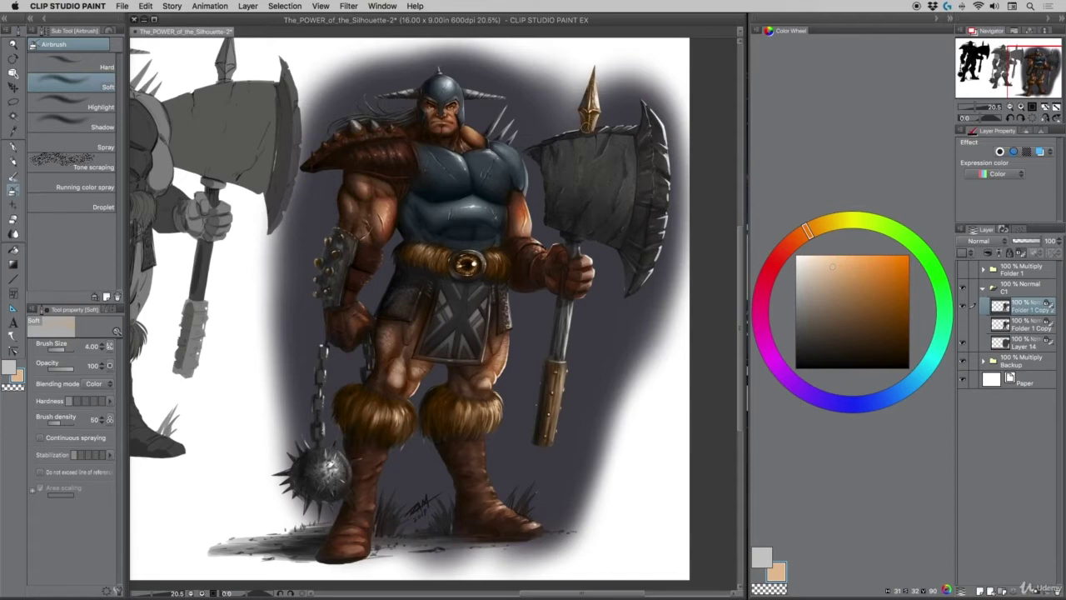
pyautogui.press('[')
pyautogui.press('[')
pyautogui.press(']')
# Tint the helmet's horns and the shoulder spikes with a pale cream of hue 38, saturation 16
pyautogui.moveTo(807, 232); pyautogui.dragTo(823, 241)
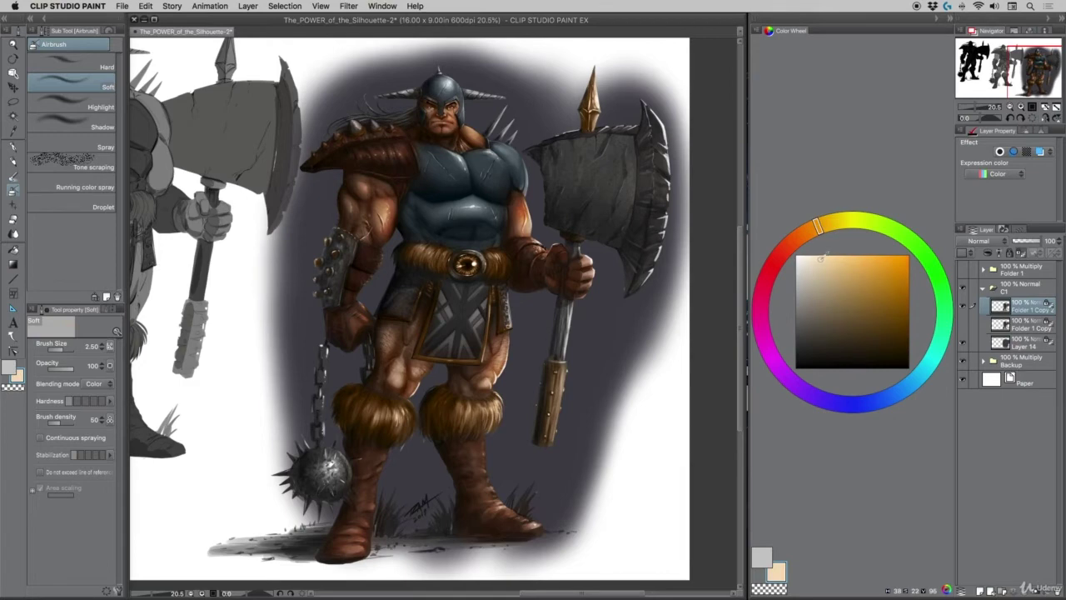
pyautogui.press(']')
pyautogui.press(']')
pyautogui.press(']')
pyautogui.moveTo(501, 115)
pyautogui.mouseDown()
pyautogui.moveTo(490, 133)
pyautogui.moveTo(498, 138)
pyautogui.mouseUp()
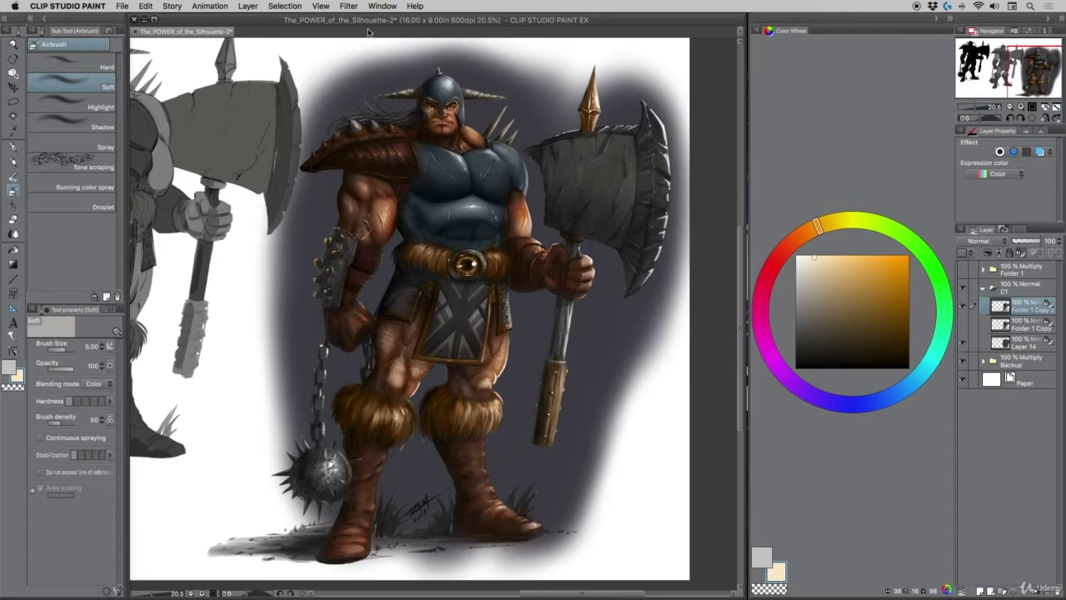
pyautogui.press('[')
pyautogui.press('[')
pyautogui.press('[')
pyautogui.press(']')
pyautogui.press('[')
pyautogui.press('[')
# Sample the dark blue from the abdomen armour and tint the loincloth and hip plates with it
pyautogui.keyDown('alt'); pyautogui.click(439, 221); pyautogui.keyUp('alt')
pyautogui.press(']')
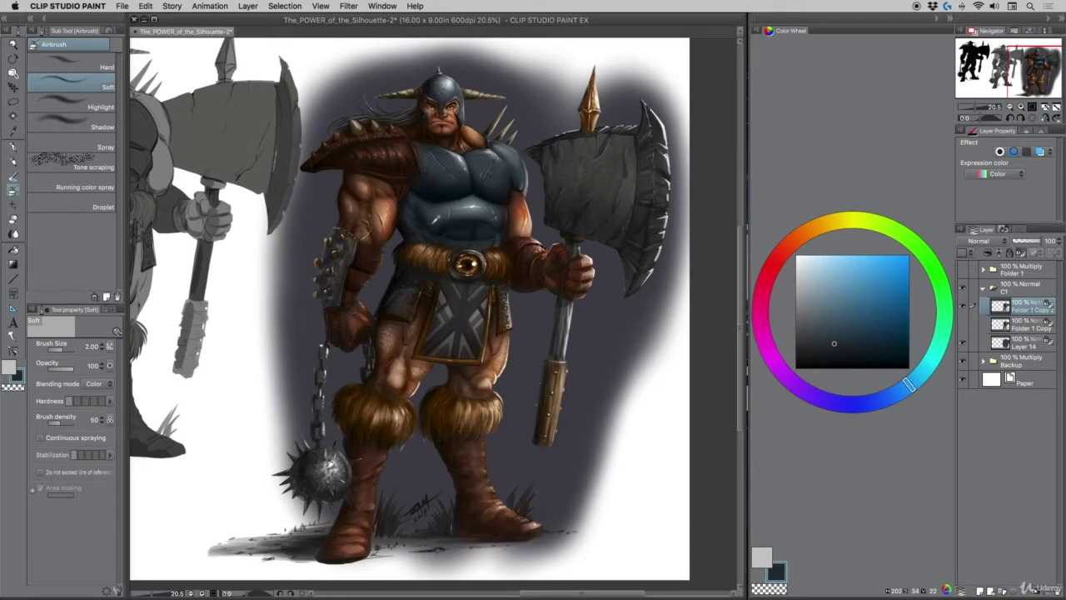
pyautogui.keyDown('alt'); pyautogui.click(434, 221); pyautogui.keyUp('alt')
pyautogui.press(']')
pyautogui.press(']')
pyautogui.press(']')
# Sample a mid blue from the chest armour and tint the spiked iron ball with it
pyautogui.keyDown('alt'); pyautogui.click(434, 189); pyautogui.keyUp('alt')
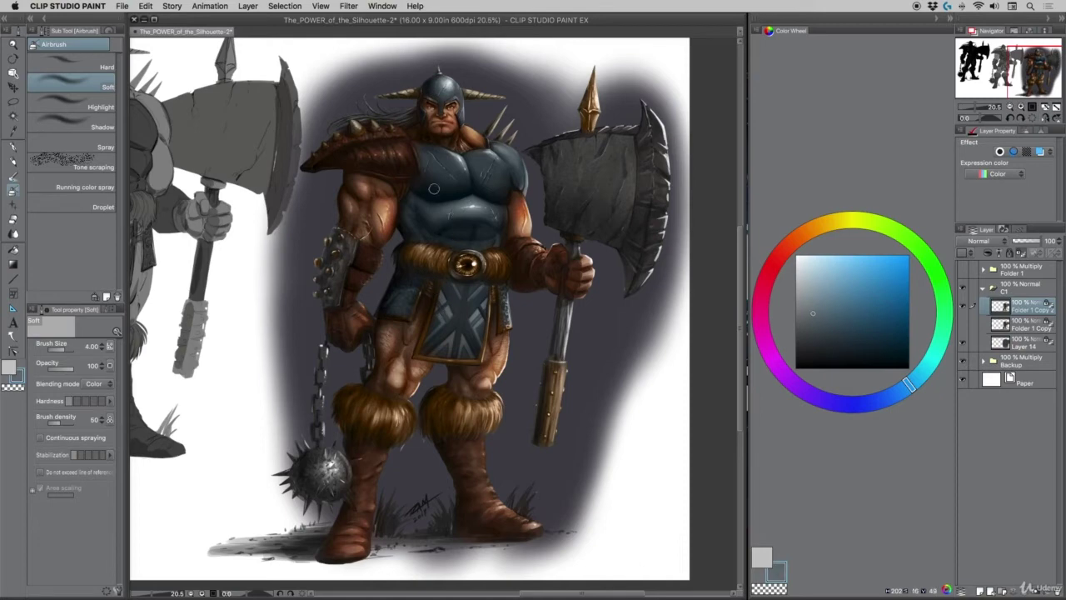
pyautogui.press(']')
pyautogui.press(']')
pyautogui.press(']')
pyautogui.press('[')
pyautogui.press('[')
pyautogui.press('[')
# Sample the dark brown beside the axe-side forearm and tint the axe shaft with it
pyautogui.keyDown('alt'); pyautogui.click(513, 255); pyautogui.keyUp('alt')
pyautogui.press('[')
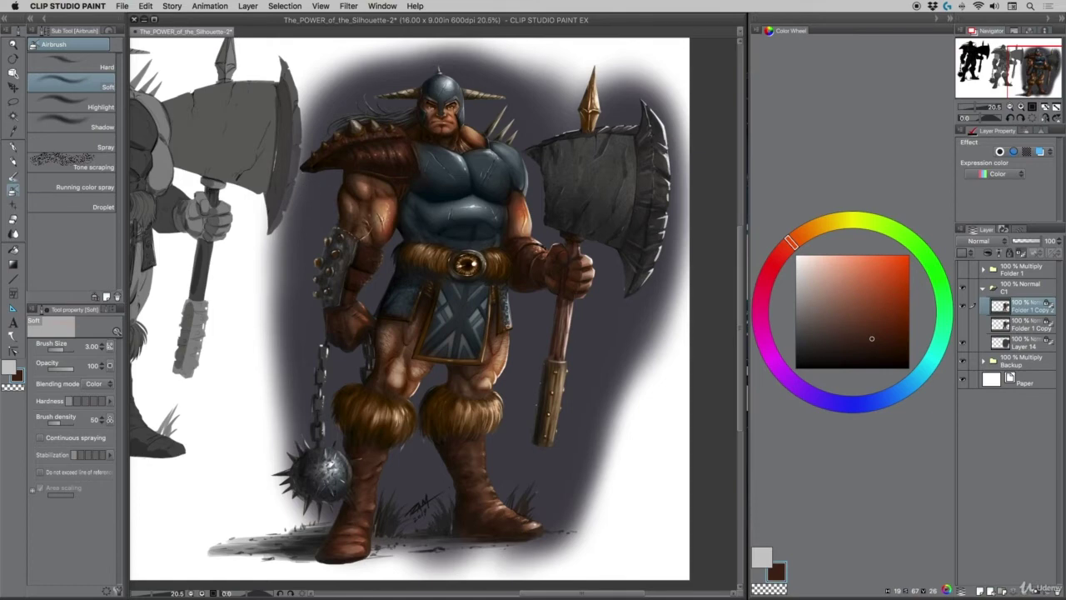
pyautogui.keyDown('alt'); pyautogui.click(492, 243); pyautogui.keyUp('alt')
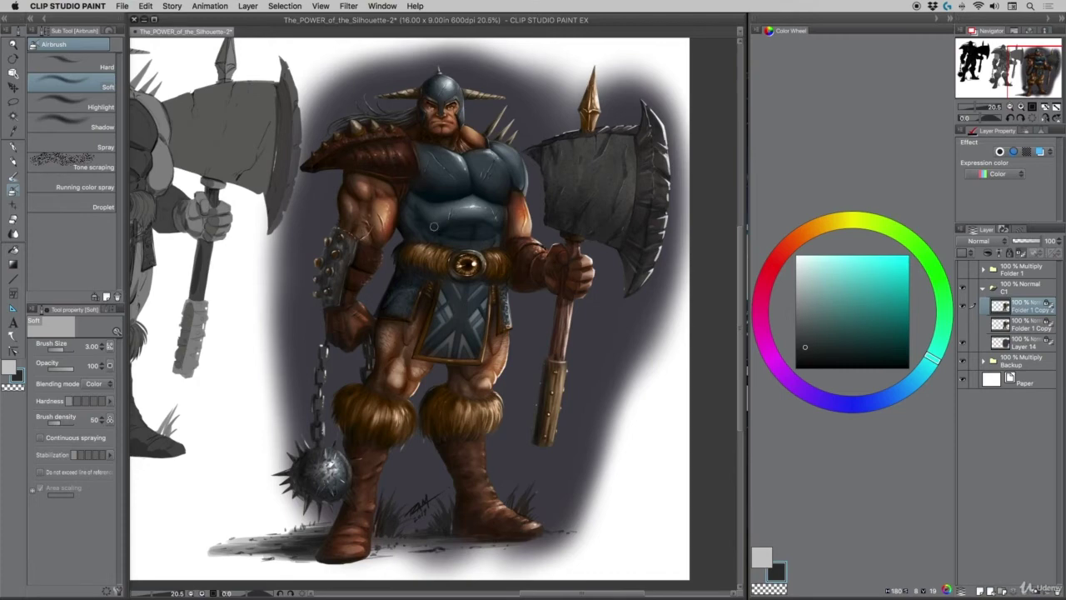
# Pick a warm yellow-orange of hue 38 and set the airbrush's blending mode to Add (Glow)
pyautogui.click(829, 221)
pyautogui.click(864, 259)
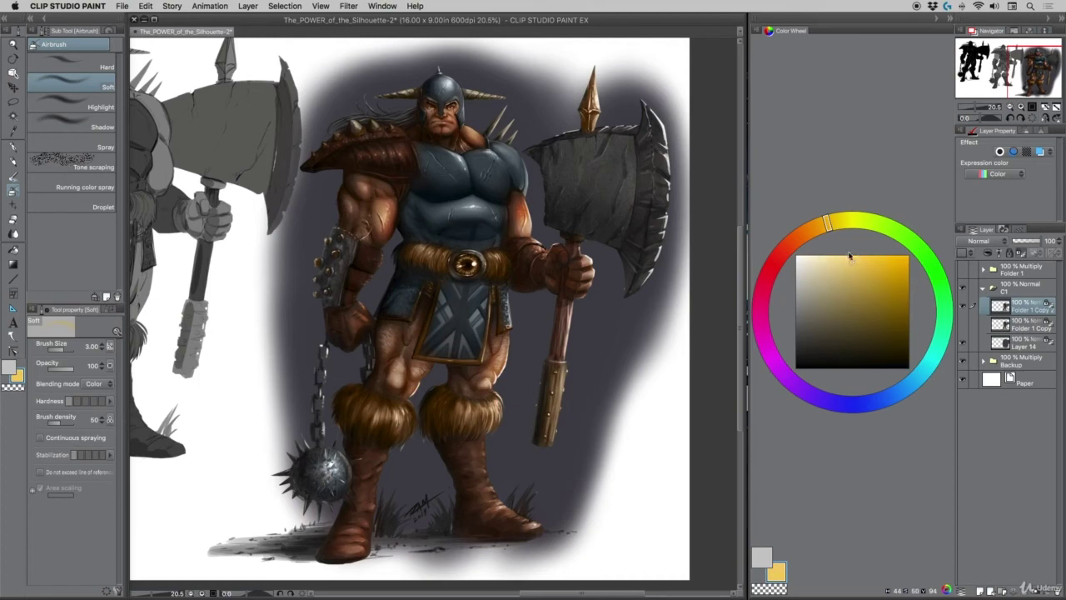
pyautogui.moveTo(826, 222); pyautogui.dragTo(817, 226)
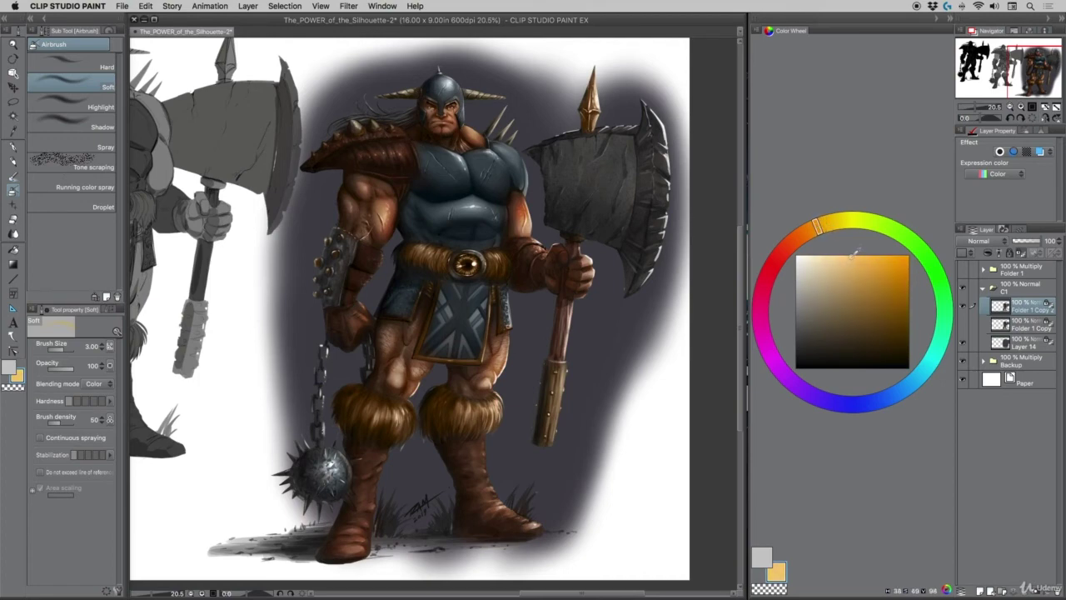
pyautogui.click(94, 384)
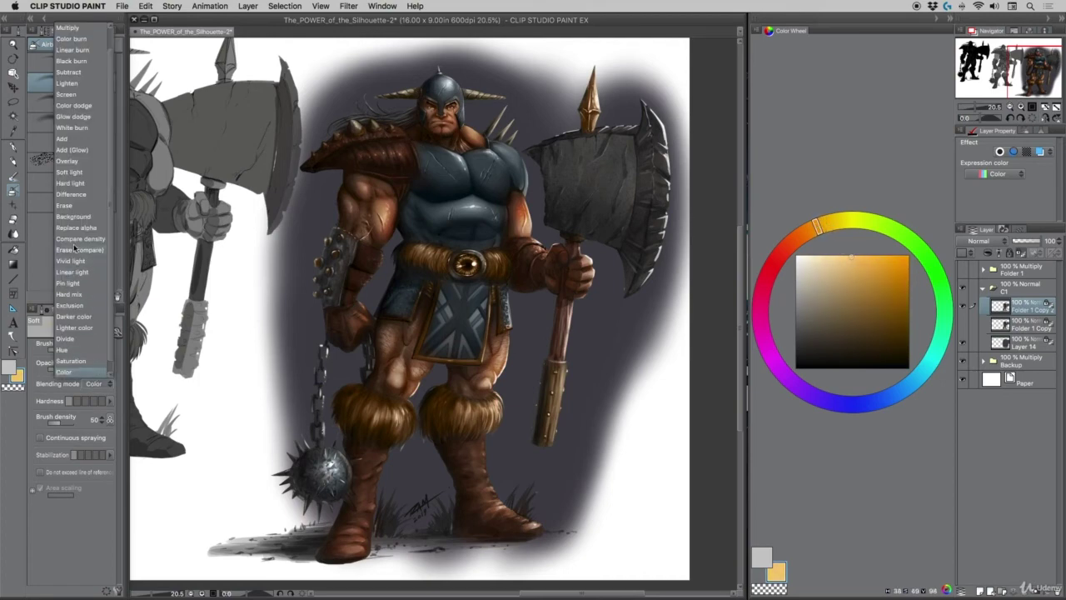
pyautogui.click(72, 151)
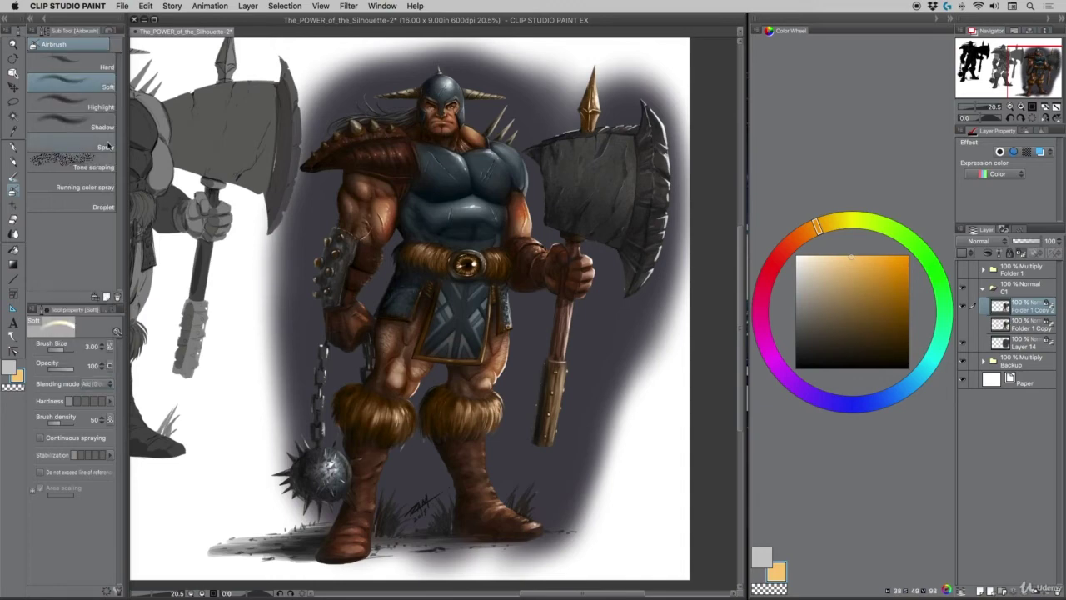
# Test the glow on the upper arm, undo it, and paint a thin warm rim highlight along the armour's axe-side shoulder
pyautogui.moveTo(386, 233)
pyautogui.mouseDown()
pyautogui.moveTo(383, 207)
pyautogui.moveTo(382, 218)
pyautogui.mouseUp()
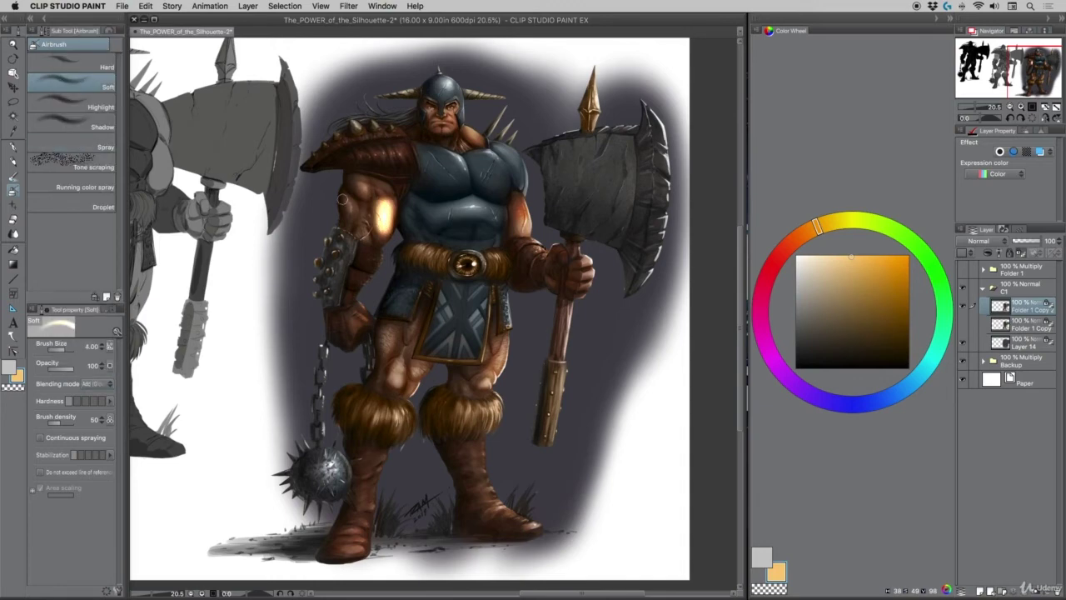
pyautogui.press('super+z')
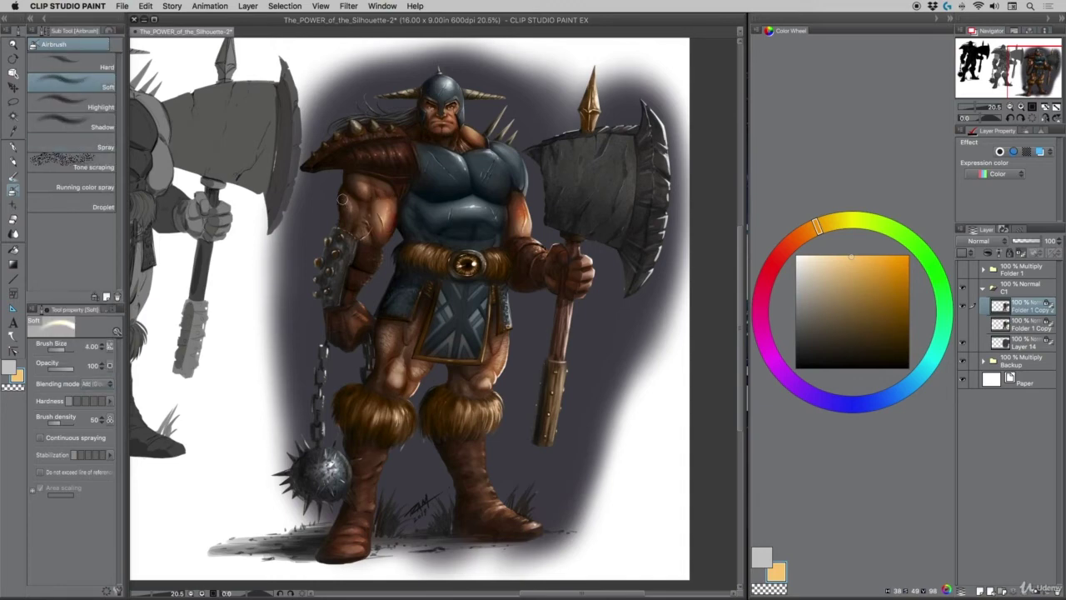
pyautogui.press('[')
pyautogui.press('[')
pyautogui.moveTo(526, 162); pyautogui.dragTo(527, 191)
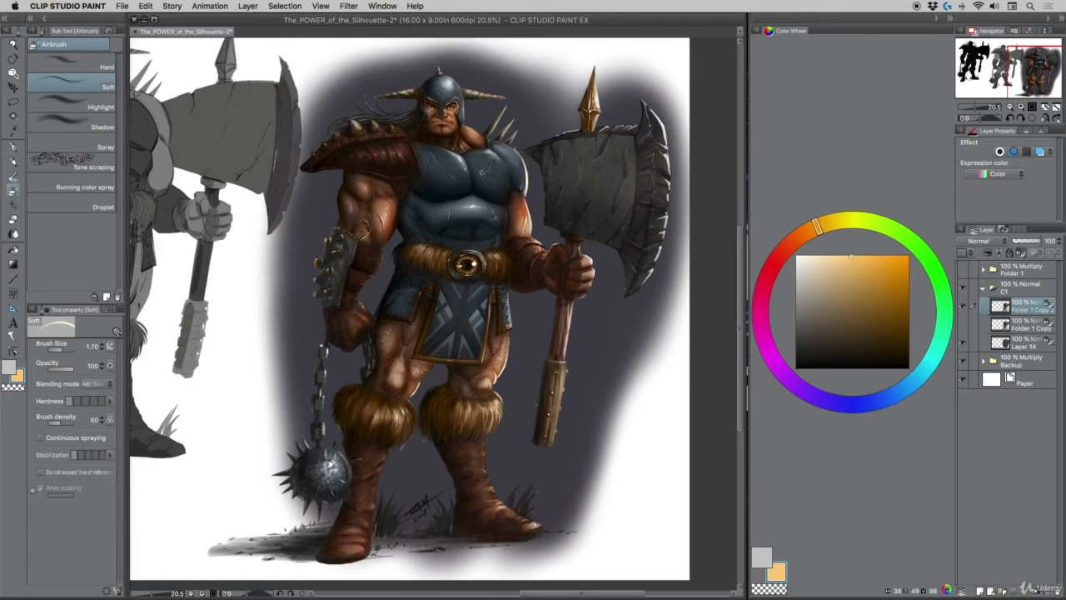
# Try broad warm glow spots on the chest and abdomen armour at brush size 7, and undo them
pyautogui.press(']')
pyautogui.press(']')
pyautogui.press(']')
pyautogui.press(']')
pyautogui.press(']')
pyautogui.press(']')
pyautogui.press(']')
pyautogui.moveTo(485, 165)
pyautogui.mouseDown()
pyautogui.moveTo(483, 175)
pyautogui.moveTo(442, 176)
pyautogui.moveTo(484, 208)
pyautogui.mouseUp()
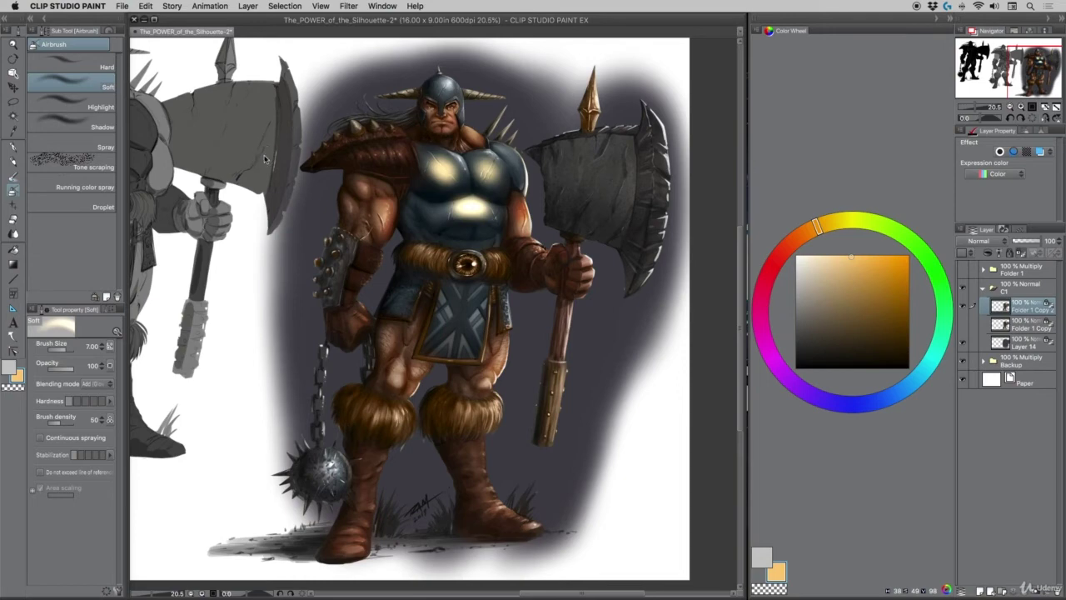
pyautogui.press('super+z')
pyautogui.press('super+z')
pyautogui.press('super+z')
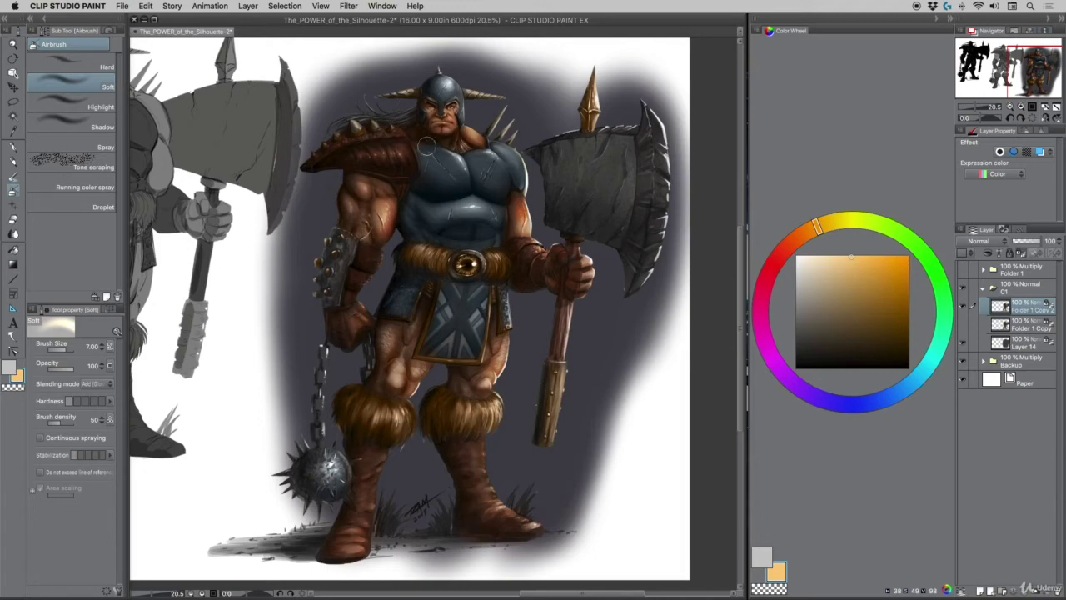
# Paint fine warm glow highlights along the figure's edges, reducing the brush size to 0.60
pyautogui.press('[')
pyautogui.press('[')
pyautogui.press('[')
pyautogui.press('[')
pyautogui.press('[')
pyautogui.press('[')
pyautogui.press('[')
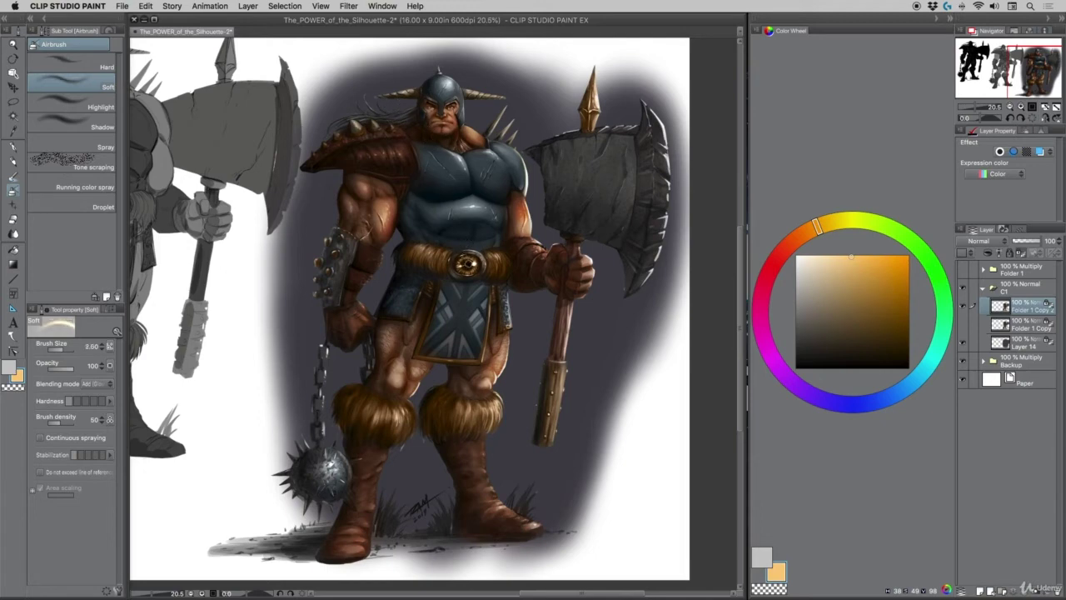
pyautogui.press('[')
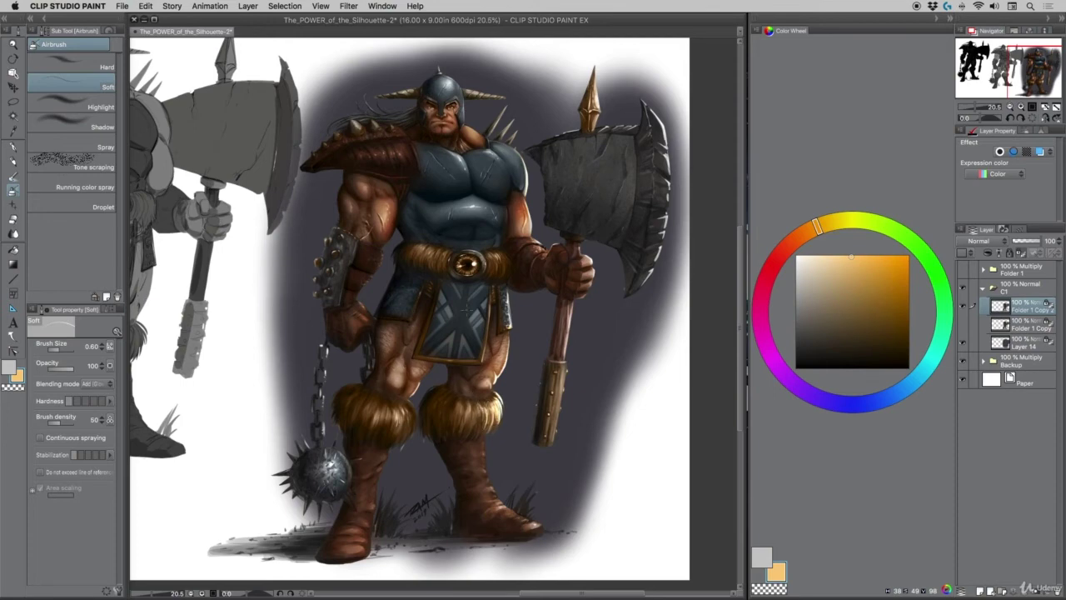
# Paint a soft warm glow on the fur cuff of the axe-side leg at brush size 7
pyautogui.press(']')
pyautogui.press(']')
pyautogui.press(']')
pyautogui.press(']')
pyautogui.press(']')
pyautogui.press(']')
pyautogui.press(']')
pyautogui.press(']')
pyautogui.moveTo(466, 408)
pyautogui.mouseDown()
pyautogui.moveTo(443, 407)
pyautogui.moveTo(469, 399)
pyautogui.mouseUp()
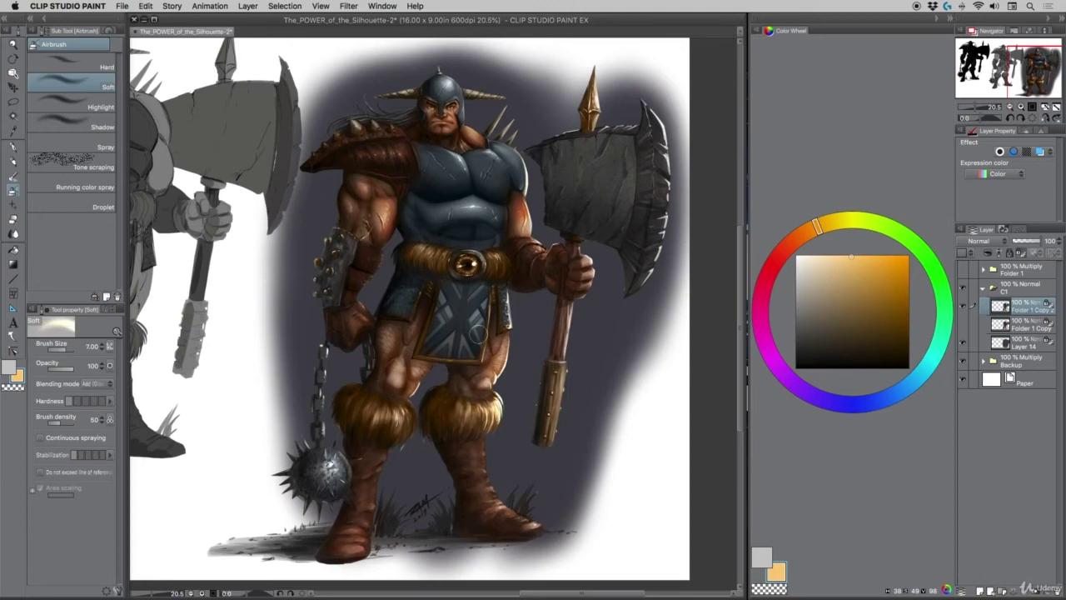
# Add thin warm glow highlights to the lower legs and boots at brush size 1.20
pyautogui.press('[')
pyautogui.press('[')
pyautogui.press('[')
pyautogui.press('[')
pyautogui.press('[')
pyautogui.press('[')
pyautogui.press('[')
pyautogui.press('[')
pyautogui.press('[')
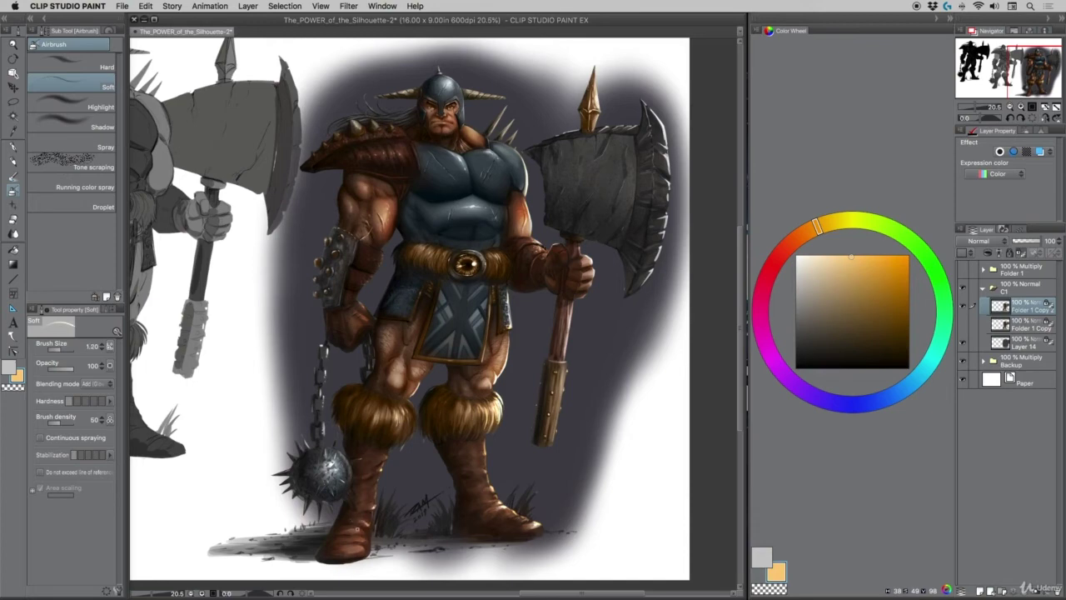
# Extend the warm glow highlights over the boot creases and forearm wraps with varied small brush sizes
pyautogui.press(']')
pyautogui.press('[')
pyautogui.press('[')
pyautogui.press('[')
pyautogui.press('[')
pyautogui.press(']')
pyautogui.press(']')
pyautogui.press(']')
pyautogui.press(']')
pyautogui.press(']')
pyautogui.press(']')
pyautogui.press(']')
# Paint a fine warm glow highlight down the axe shaft and grip at brush size 0.50
pyautogui.press('[')
pyautogui.press('[')
pyautogui.press('[')
pyautogui.press('[')
pyautogui.press('[')
pyautogui.moveTo(563, 339); pyautogui.dragTo(556, 429)
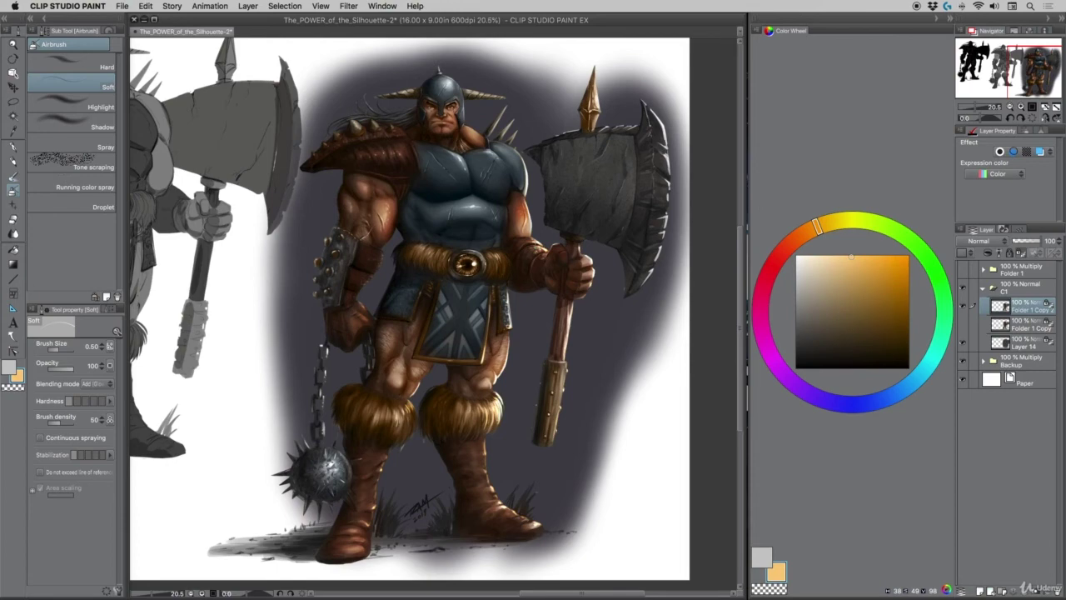
# Paint fine warm glow highlights on the axe's top spike, the blade's upper tip and the axe head's upper edge
pyautogui.moveTo(597, 86); pyautogui.dragTo(595, 71)
pyautogui.moveTo(643, 109); pyautogui.dragTo(664, 137)
pyautogui.moveTo(598, 129); pyautogui.dragTo(607, 126)
# Paint fine warm glow highlights with the Soft airbrush along the neck, the collar edge and the shoulder of the chest armour beside the spikes
pyautogui.press('/')
pyautogui.click(449, 103)
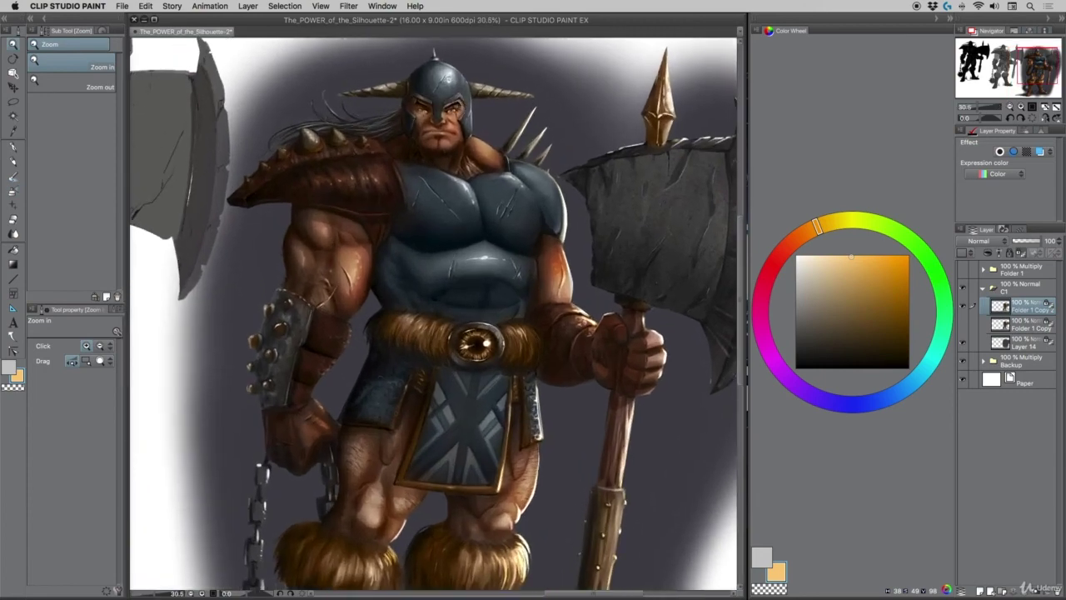
pyautogui.click(443, 53)
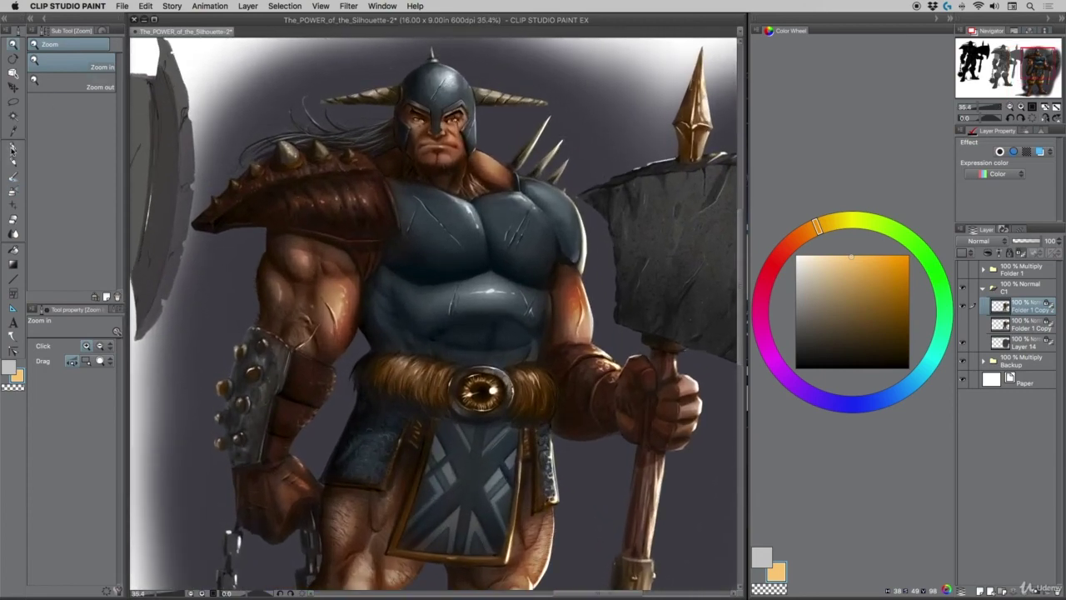
pyautogui.click(14, 191)
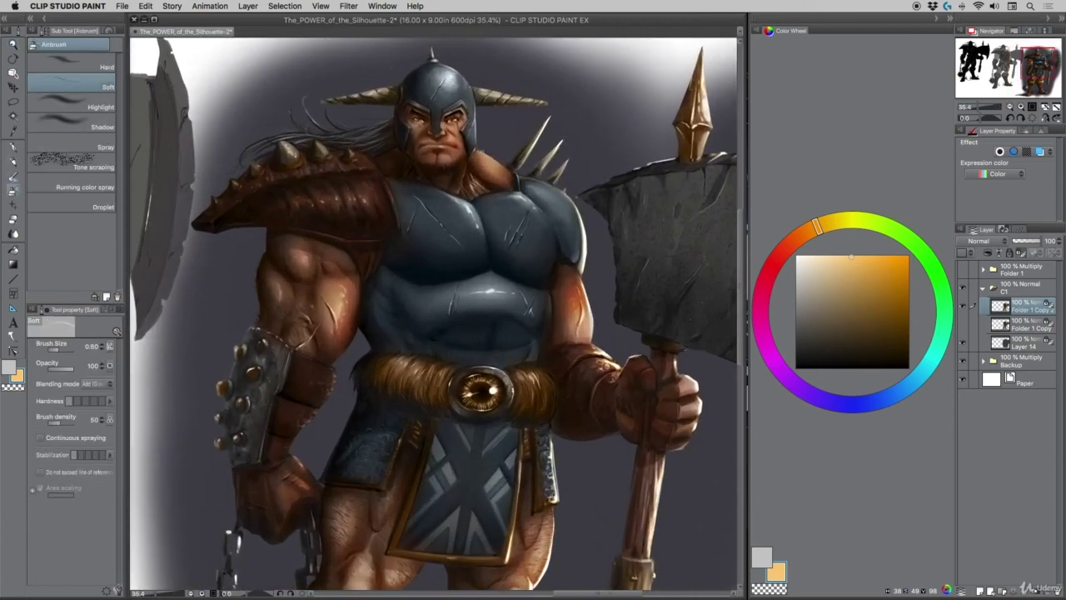
pyautogui.press('[')
pyautogui.press('[')
pyautogui.moveTo(498, 162); pyautogui.dragTo(509, 171)
pyautogui.moveTo(567, 195)
pyautogui.mouseDown()
pyautogui.moveTo(574, 205)
pyautogui.moveTo(503, 196)
pyautogui.moveTo(520, 199)
pyautogui.mouseUp()
pyautogui.press(']')
pyautogui.moveTo(521, 195); pyautogui.dragTo(538, 210)
# Add warm glow accents to the helmet horns and shoulder spikes, varying the airbrush size from 1.50 down to 0.40
pyautogui.press(']')
pyautogui.press(']')
pyautogui.press(']')
pyautogui.press(']')
pyautogui.press(']')
pyautogui.press(']')
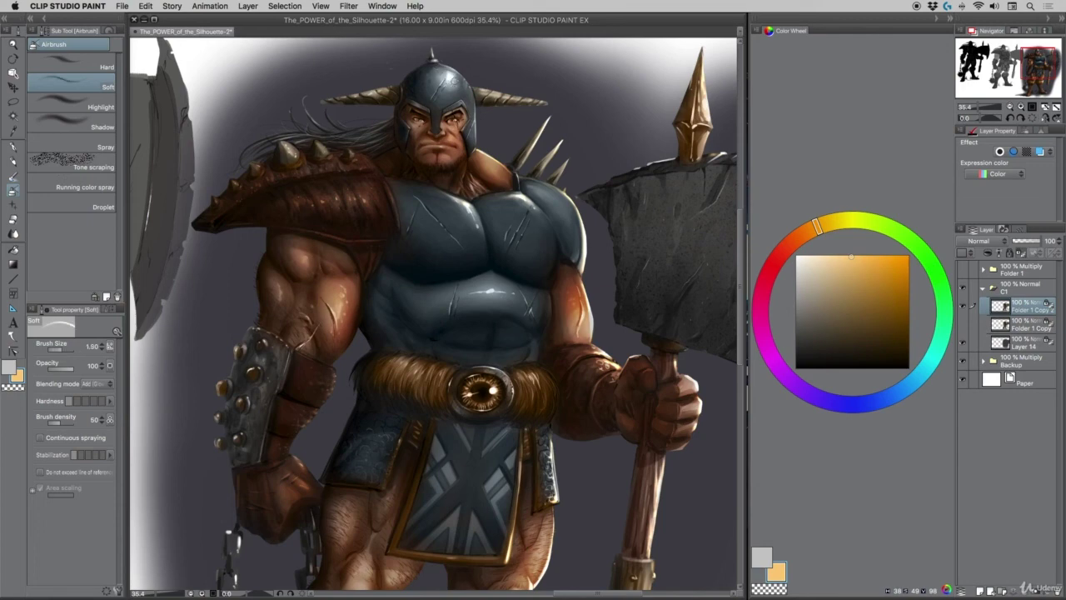
pyautogui.press('[')
pyautogui.press('[')
pyautogui.press('[')
pyautogui.press('[')
pyautogui.press('[')
pyautogui.press('[')
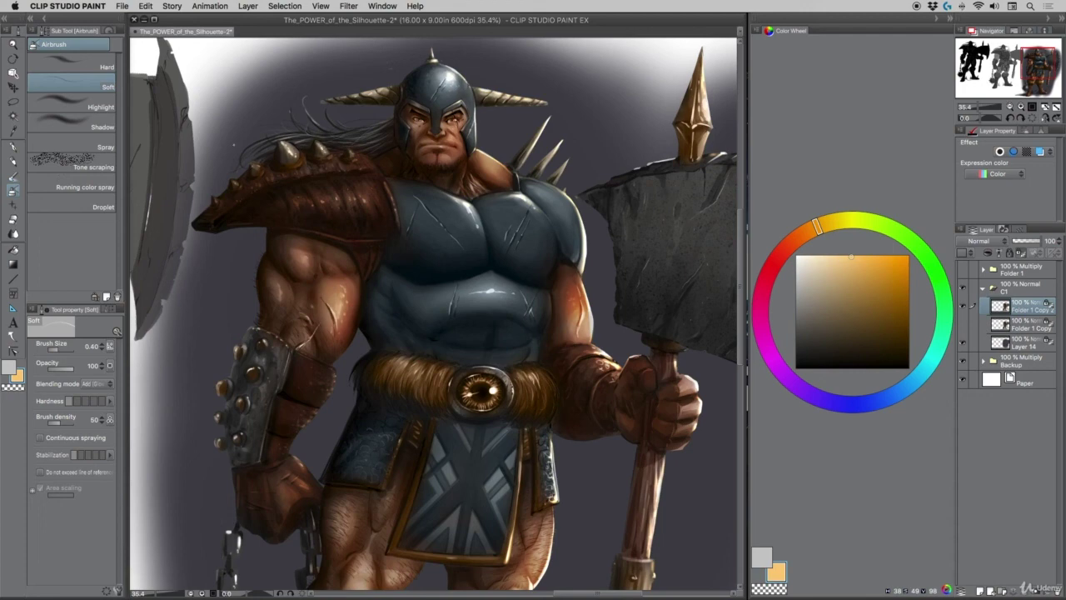
# Bring the whole barbarian figure into view to examine the overall colouring and highlights
pyautogui.click(13, 44)
pyautogui.moveTo(336, 192)
pyautogui.mouseDown()
pyautogui.moveTo(308, 188)
pyautogui.moveTo(327, 217)
pyautogui.mouseUp()
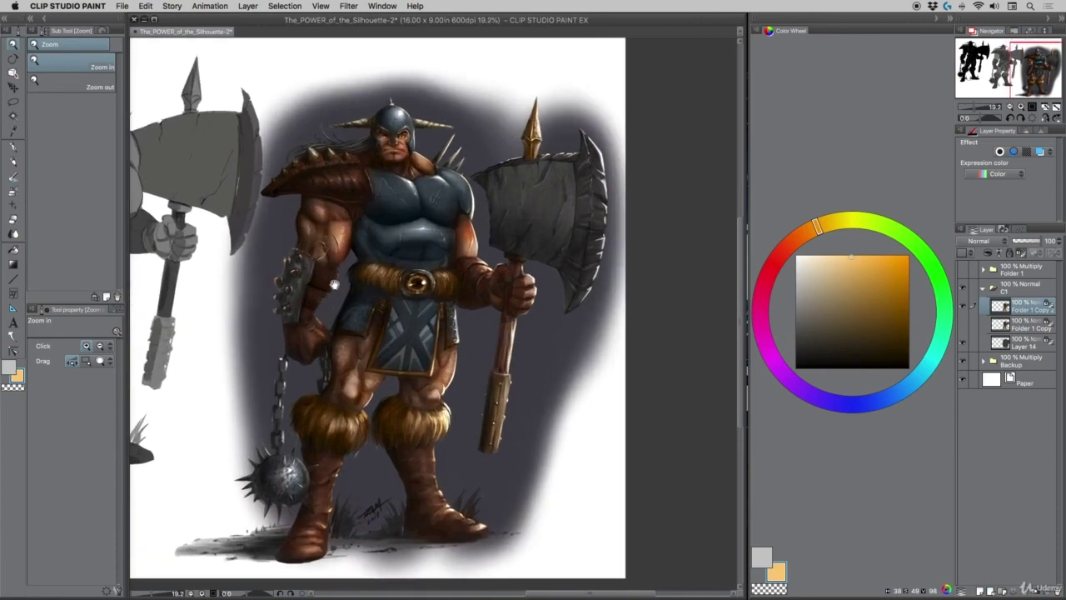
pyautogui.moveTo(318, 278)
pyautogui.mouseDown()
pyautogui.moveTo(322, 269)
pyautogui.moveTo(322, 283)
pyautogui.mouseUp()
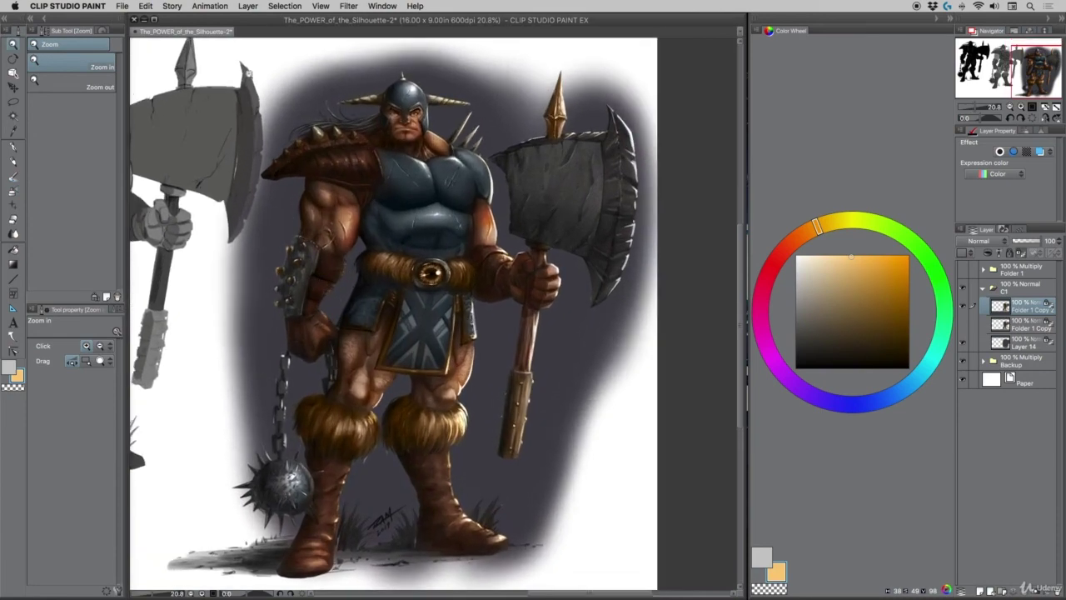
pyautogui.scroll(-2, 316, 244)
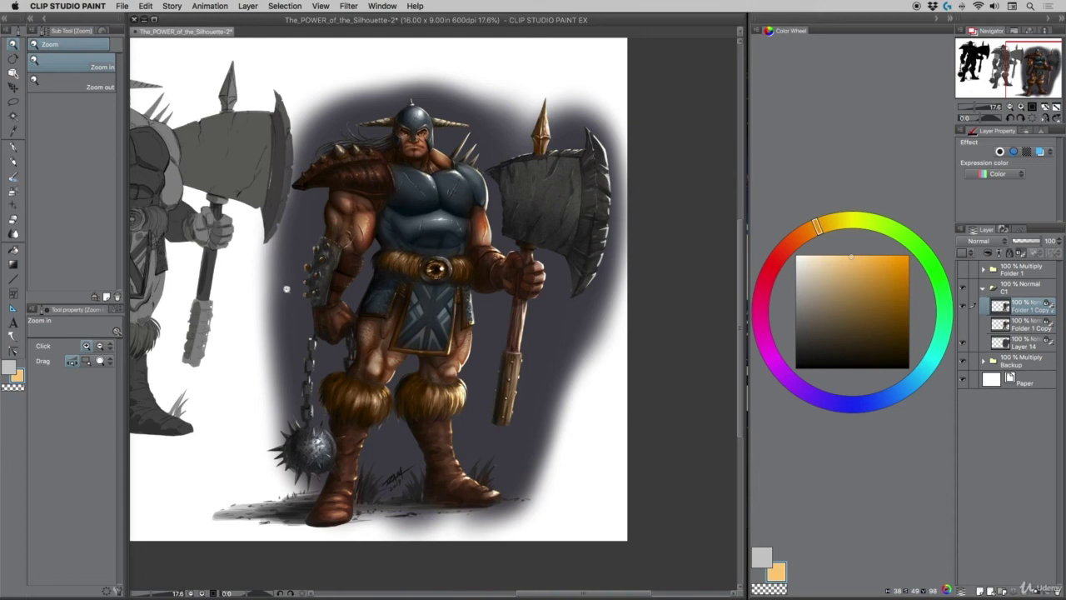
pyautogui.click(290, 340)
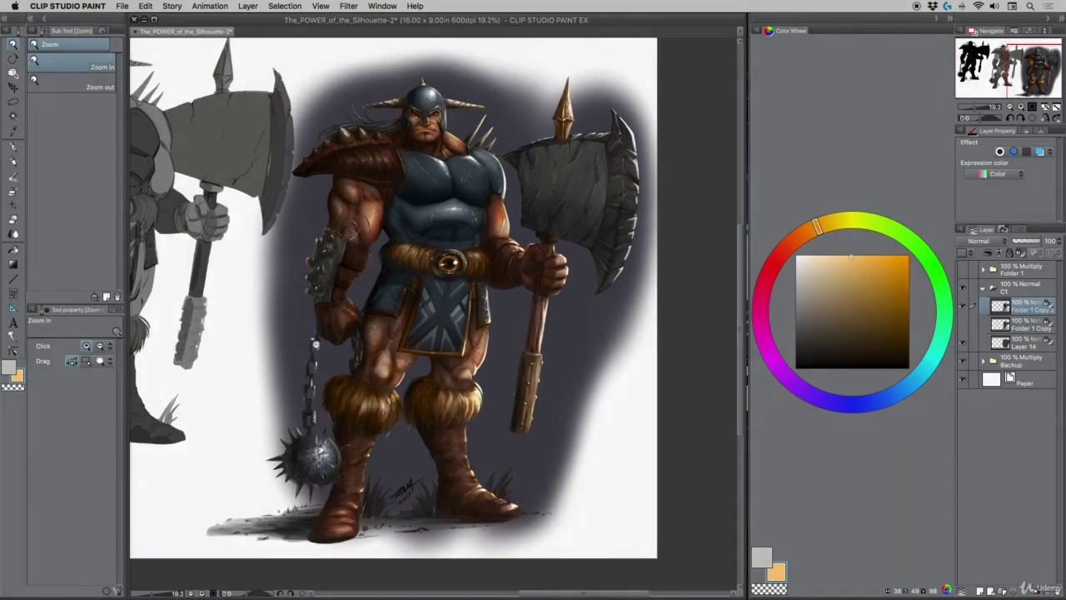